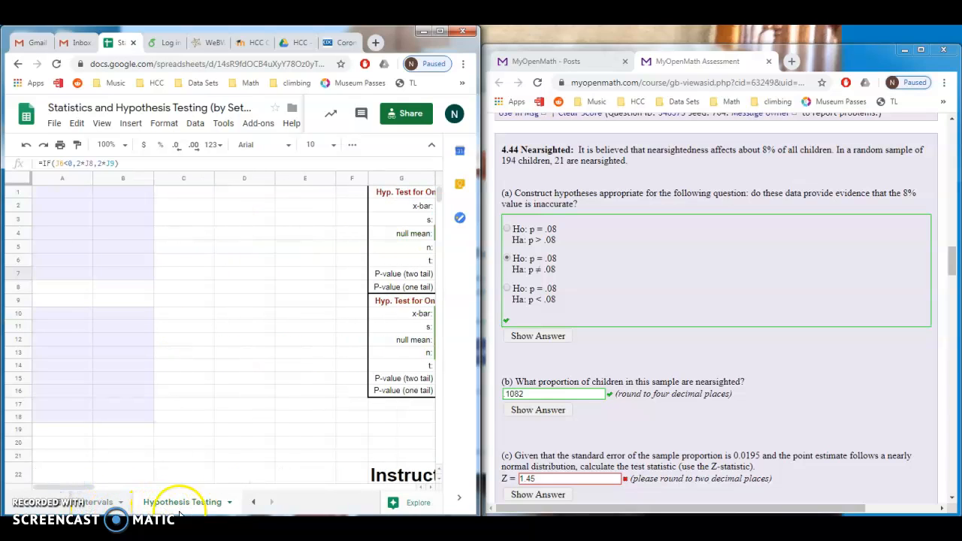
Bring up the Hyp. Test for One Proportion block in the spreadsheet and examine its p-hat and null prop entries
left_click_drag(82, 494, 143, 492)
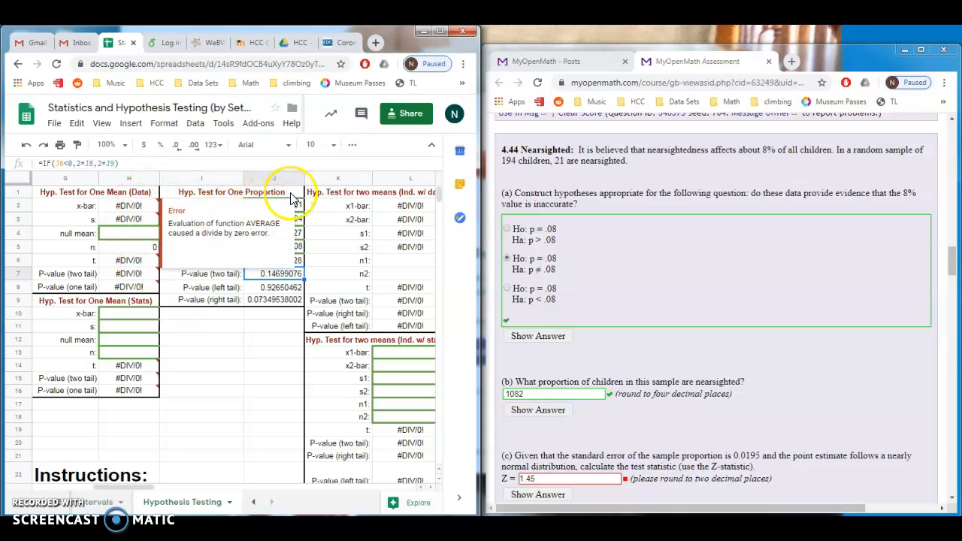
left_click(233, 342)
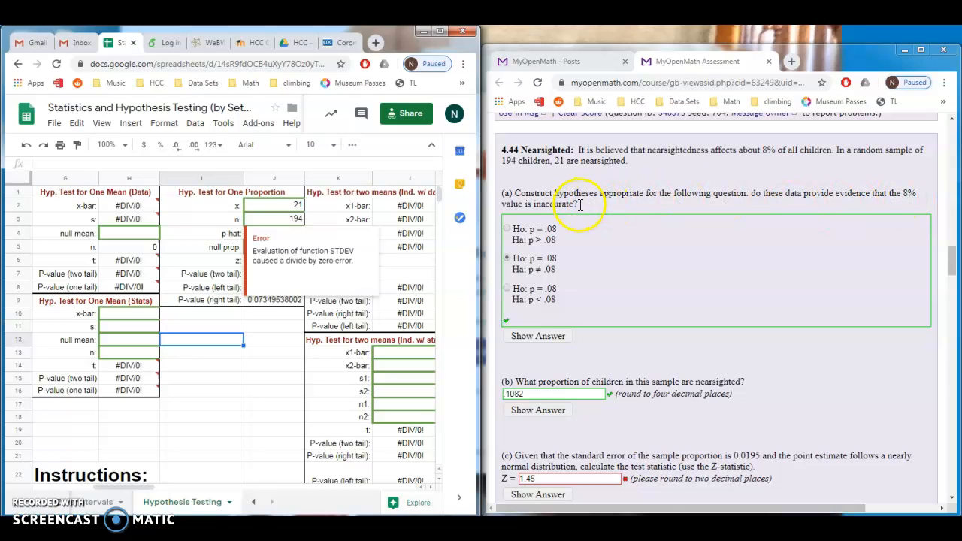
left_click(220, 232)
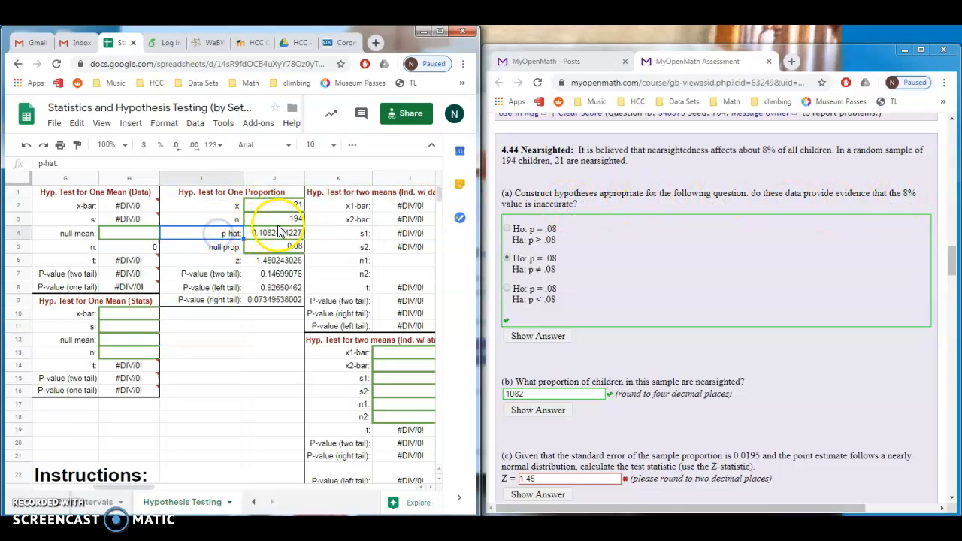
left_click(278, 232)
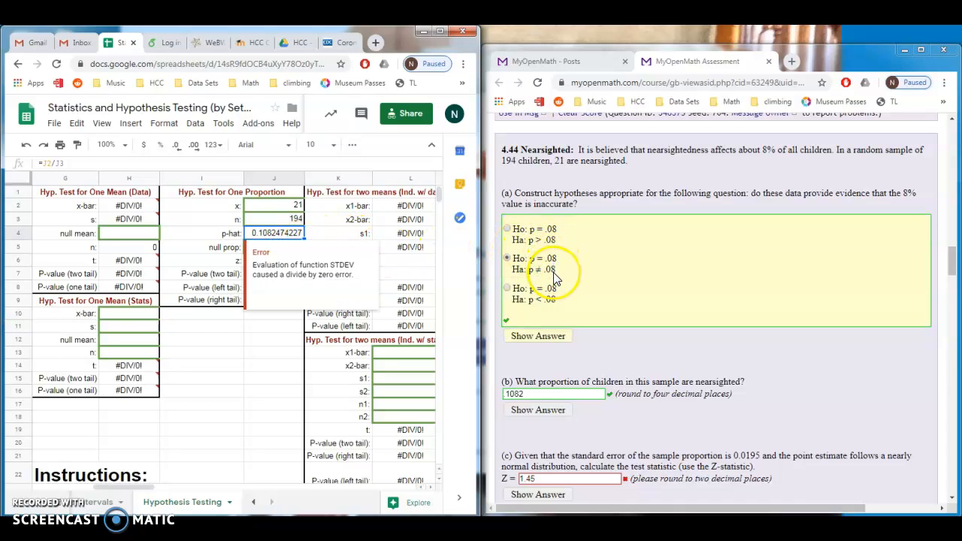
left_click(226, 247)
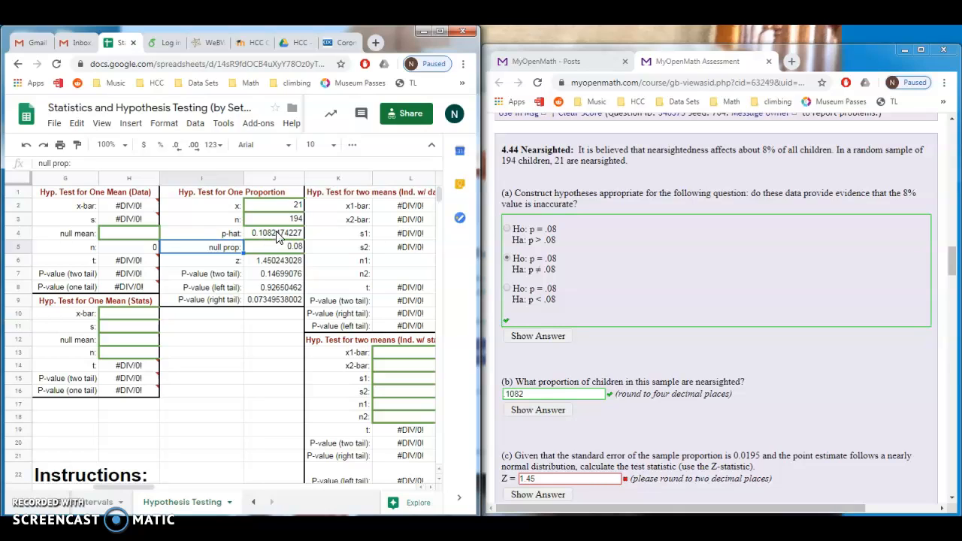
left_click(254, 247)
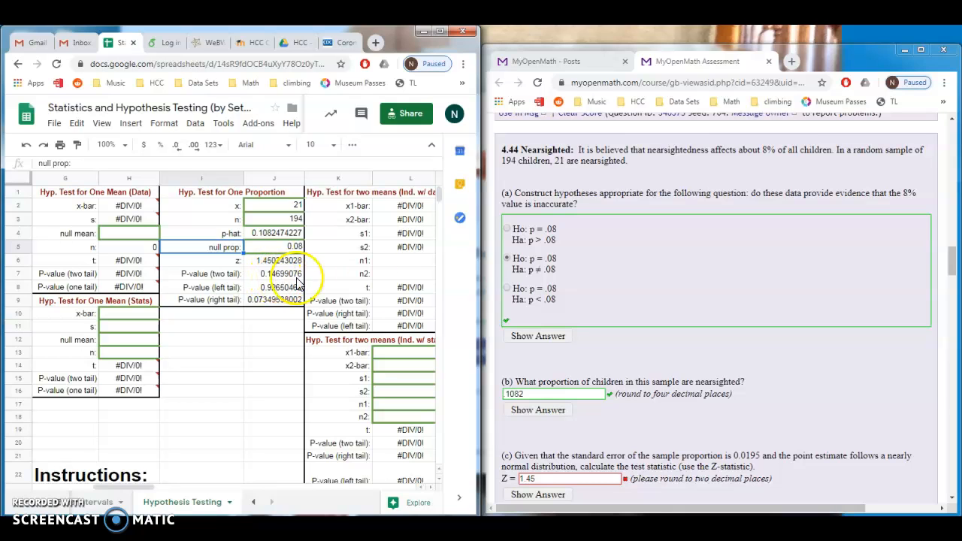
Show the expected p-value for part (d), and briefly check the expected Z statistic for part (c) of question 4.44
scroll(745, 402, "down", 3)
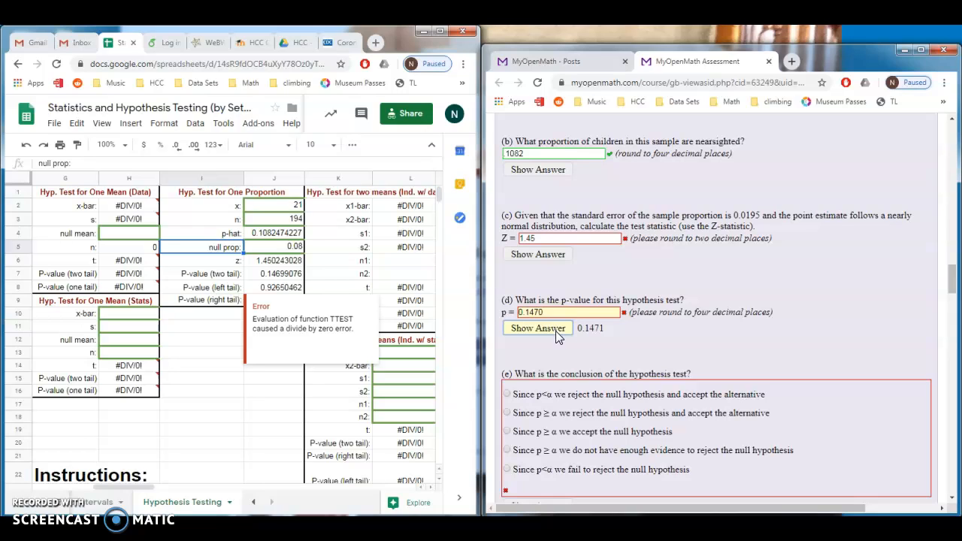
left_click(560, 258)
left_click(560, 259)
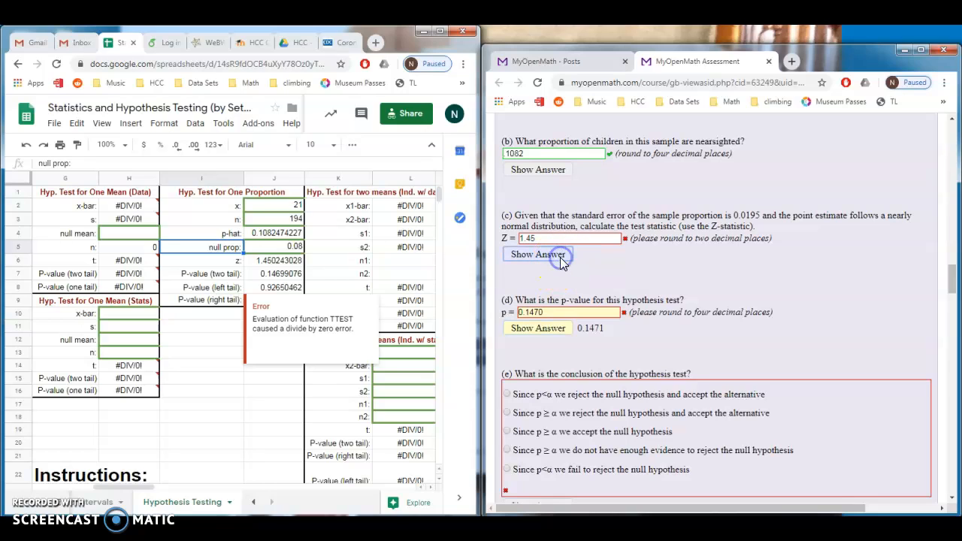
left_click(594, 327)
scroll(595, 327, "down", 2)
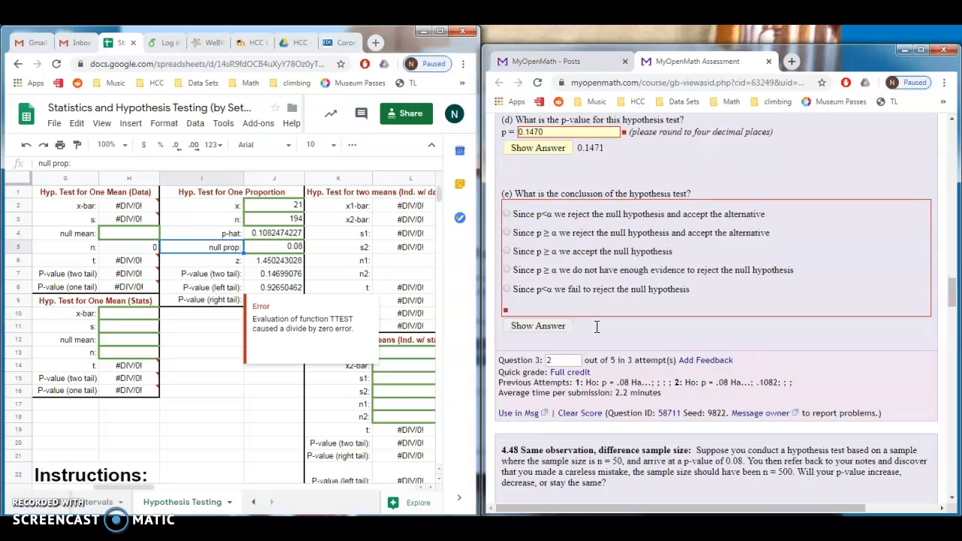
Compare the spreadsheet's two-tail P-value cell with the expected answer for part (d), and hide that answer
scroll(595, 327, "up", 2)
left_click(546, 333)
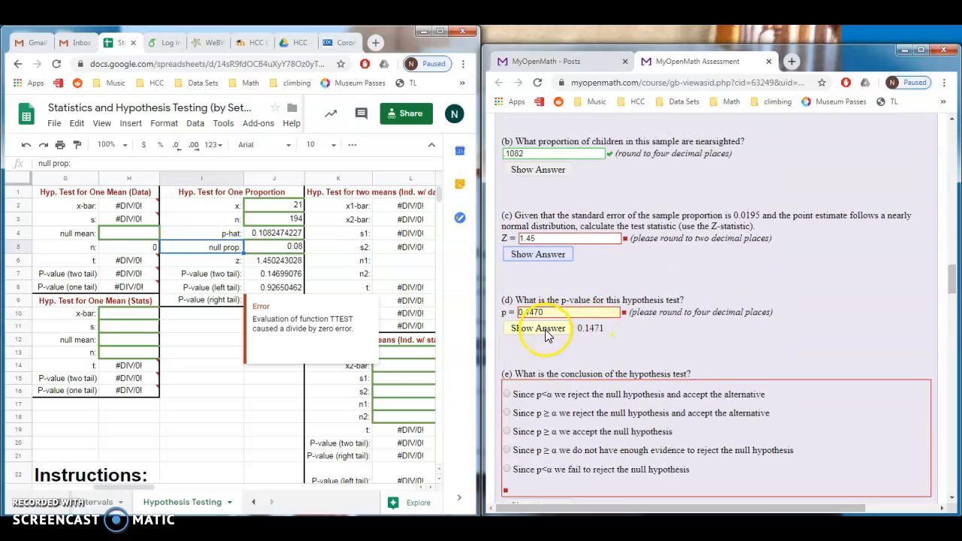
left_click(292, 275)
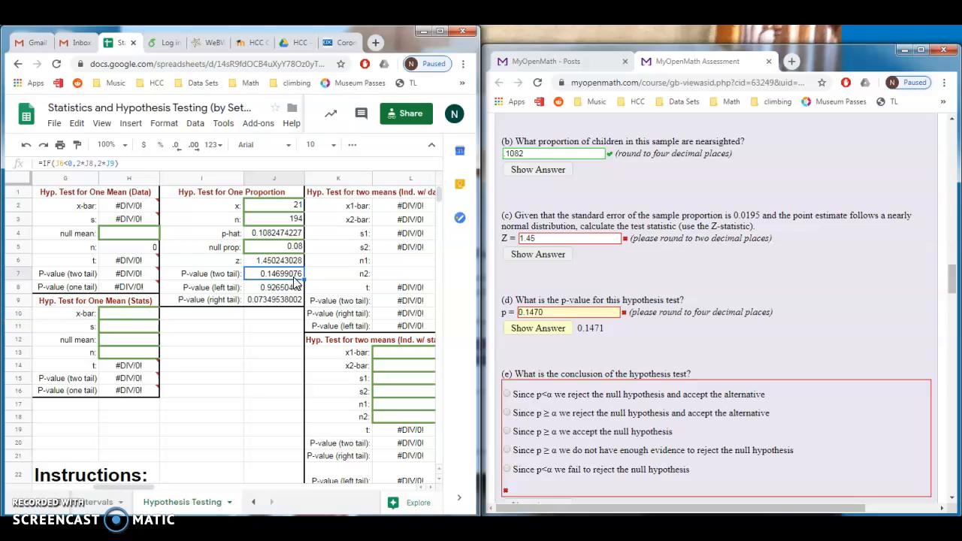
left_click(548, 328)
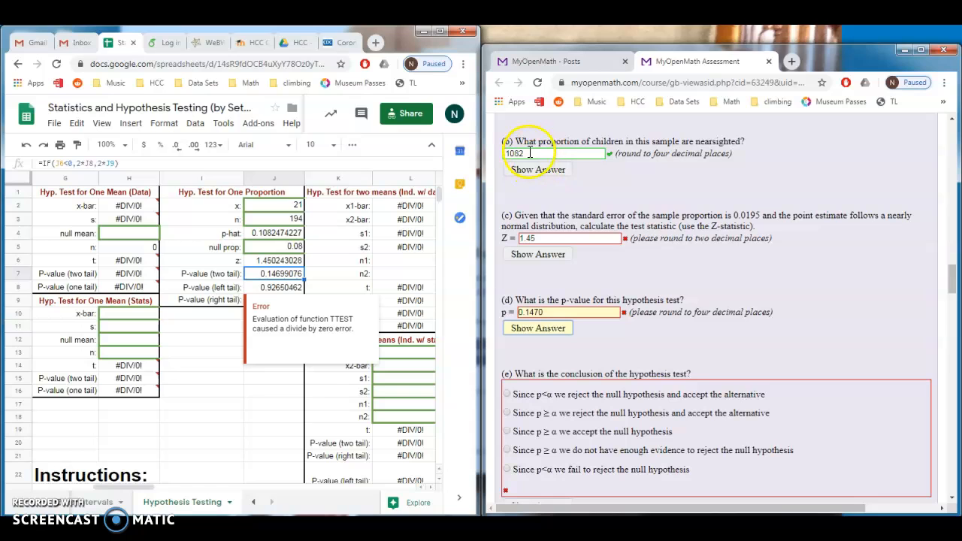
Review the Nearsighted problem statement, the two-sided hypotheses in part (a) and the answers entered in parts (b) to (d)
type(".")
scroll(529, 155, "up", 3)
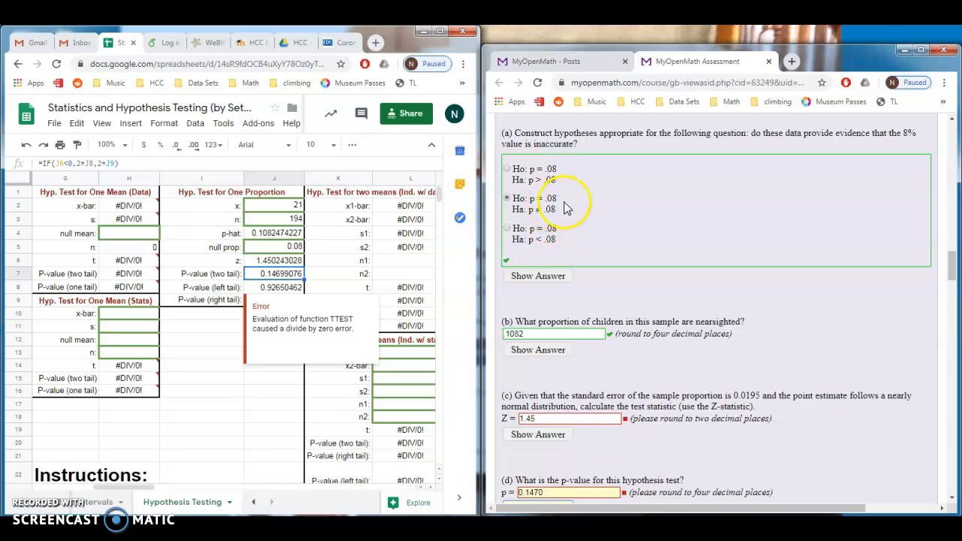
scroll(565, 211, "up", 1)
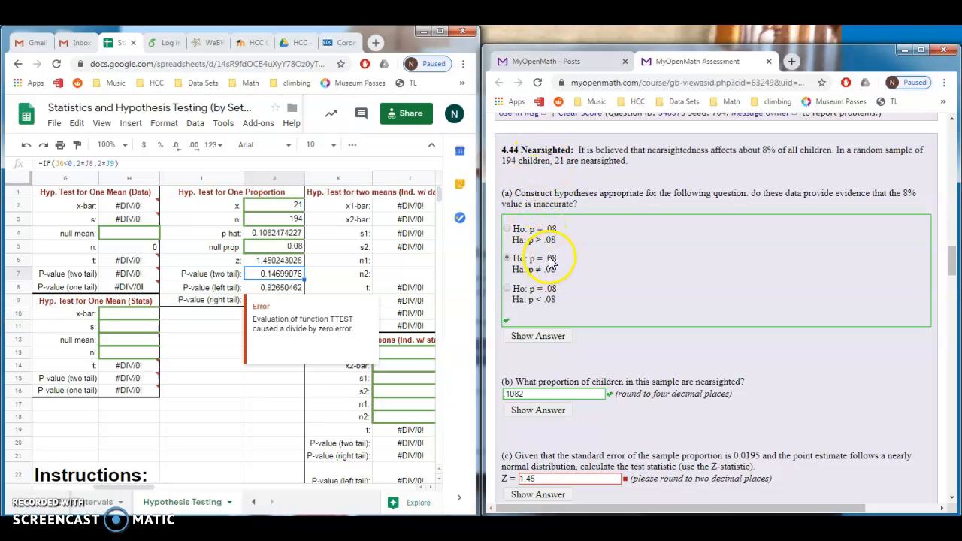
scroll(569, 316, "down", 2)
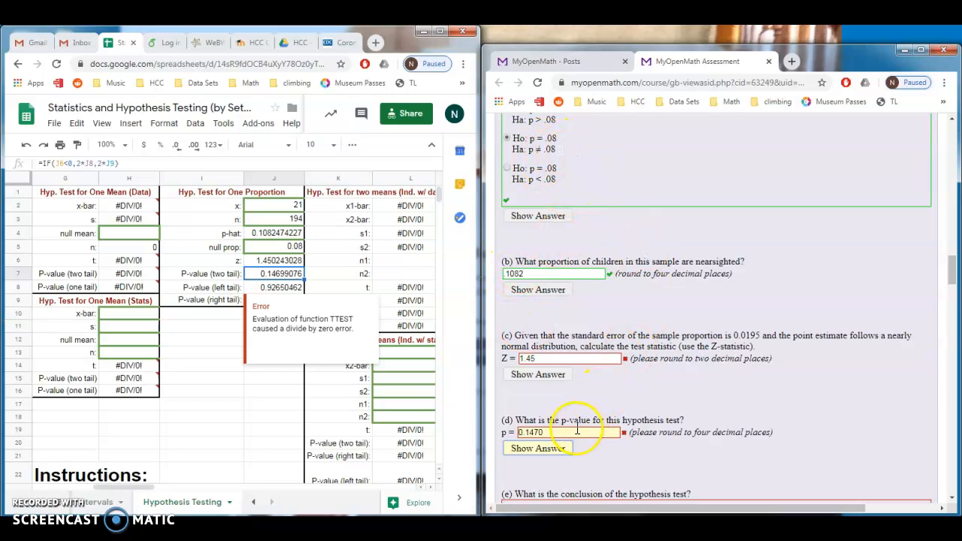
scroll(706, 423, "up", 5)
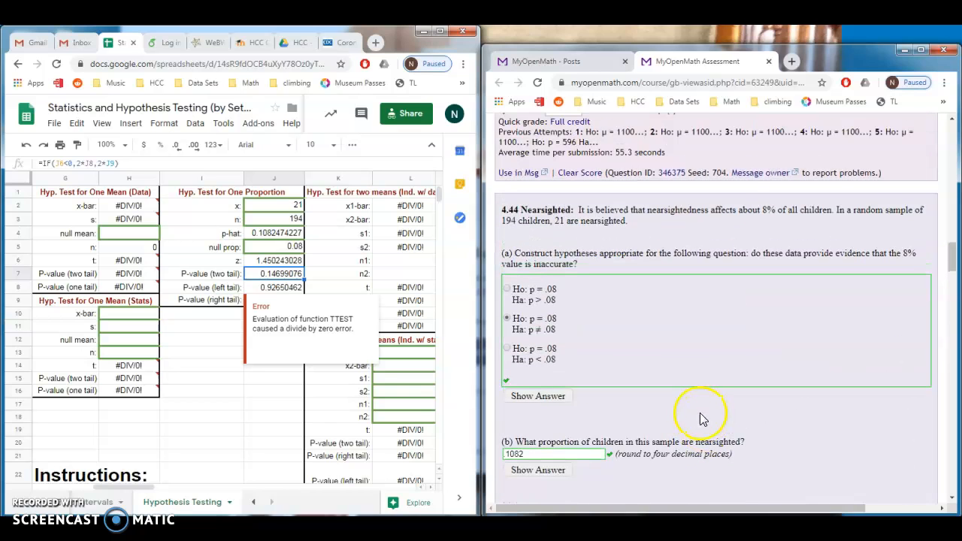
scroll(698, 402, "down", 1)
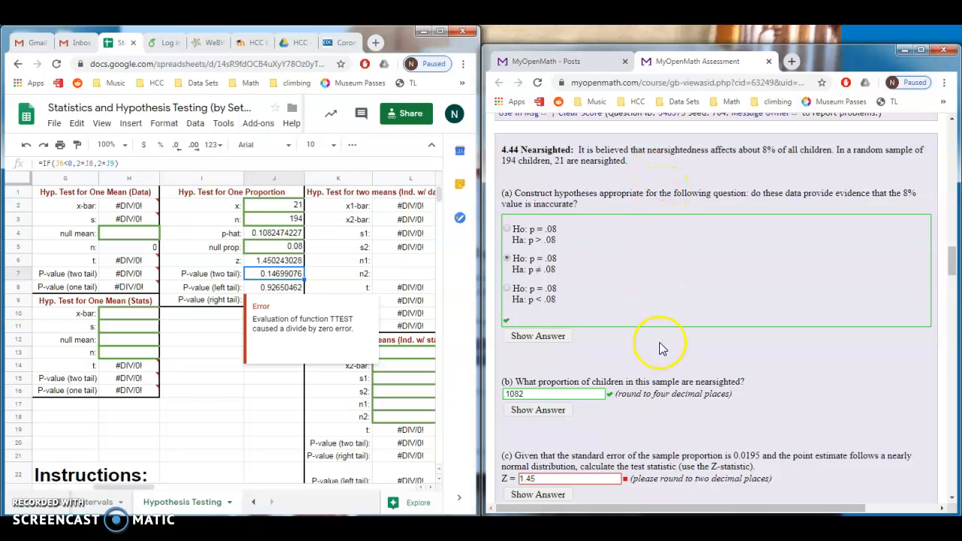
Replace the p-value answer in part (d) with 0.04
scroll(669, 450, "down", 3)
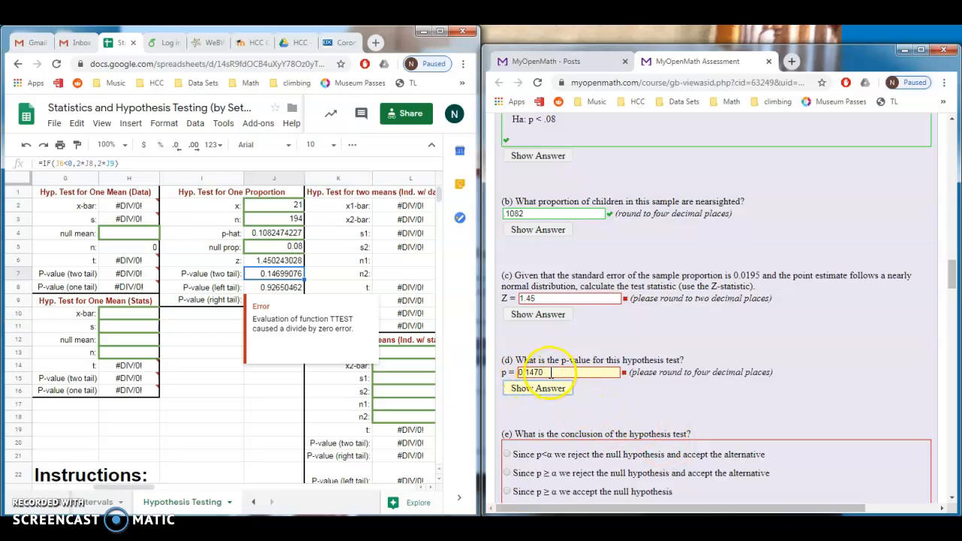
left_click_drag(550, 372, 494, 372)
type("0.")
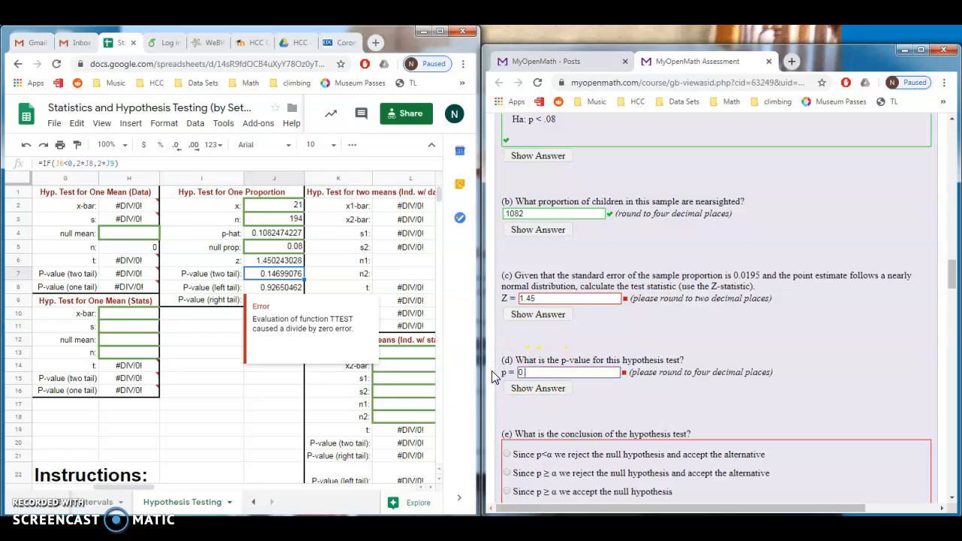
left_click(535, 372)
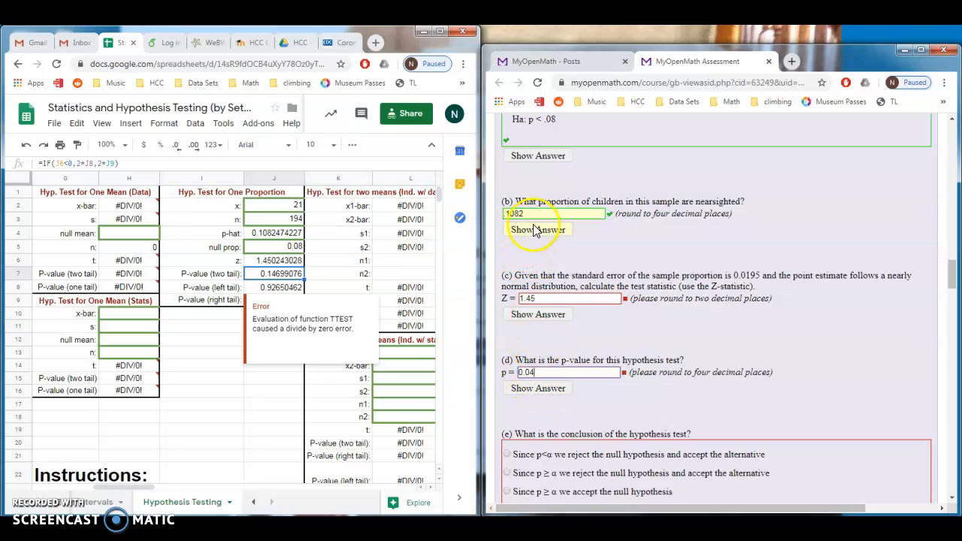
left_click(563, 133)
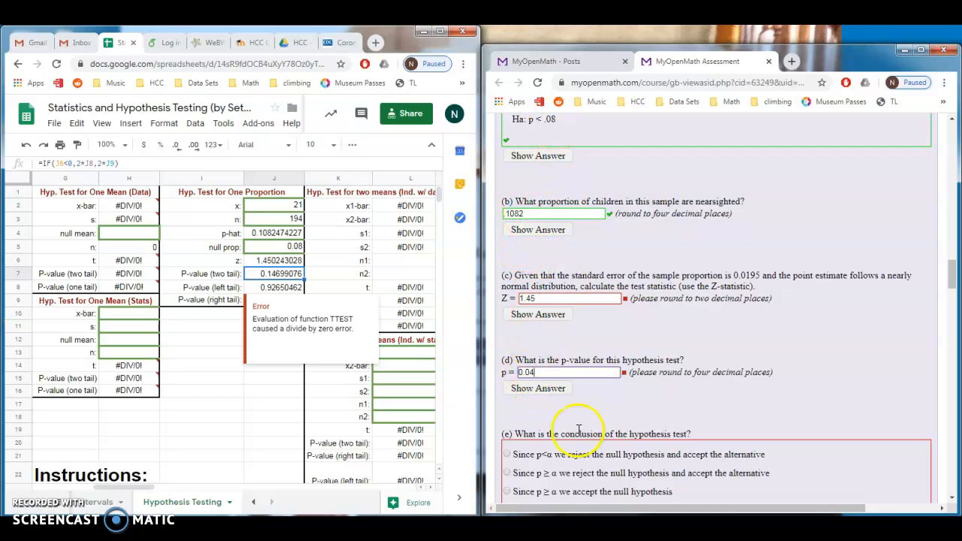
Set the p-value answer in part (d) to 0.1470
left_click(535, 372)
left_click_drag(526, 372, 543, 372)
type("1470")
scroll(547, 405, "down", 1)
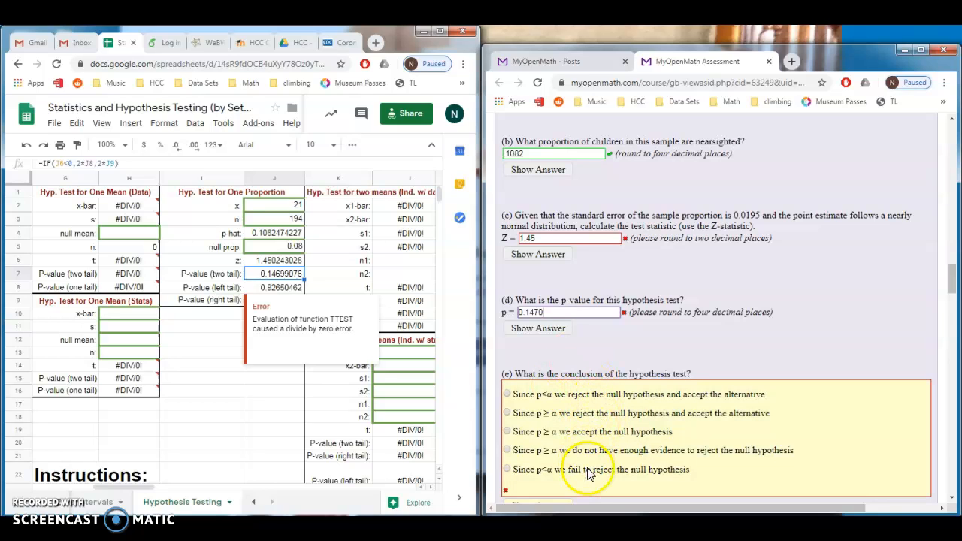
left_click(519, 312)
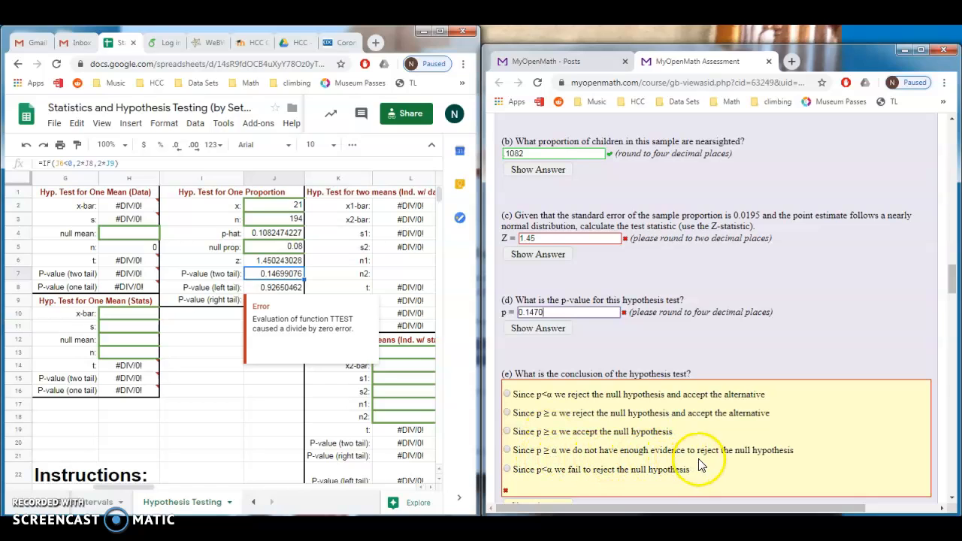
Choose "Since p ≥ α we do not have enough evidence to reject the null hypothesis" for part (e) and show its expected answer
left_click(505, 451)
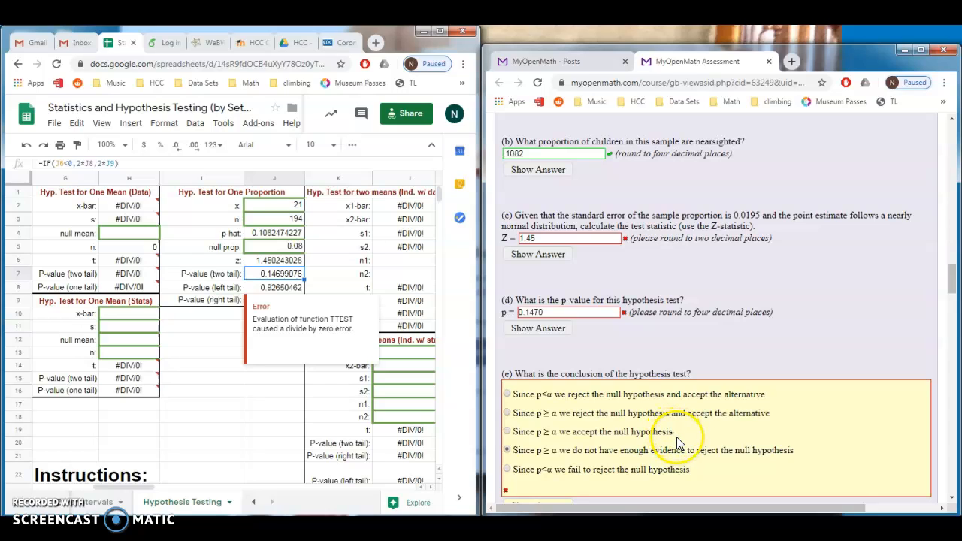
scroll(676, 438, "up", 3)
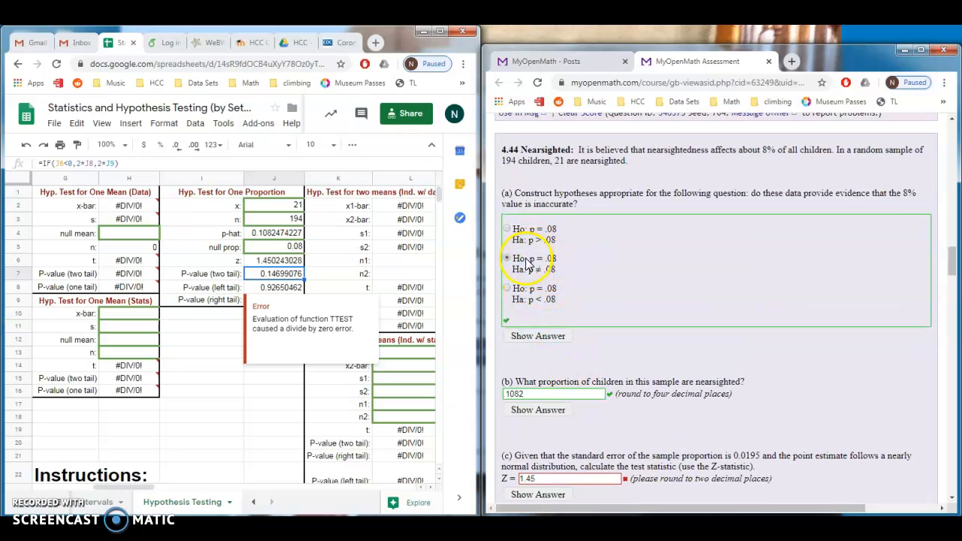
scroll(651, 317, "up", 1)
scroll(651, 316, "down", 5)
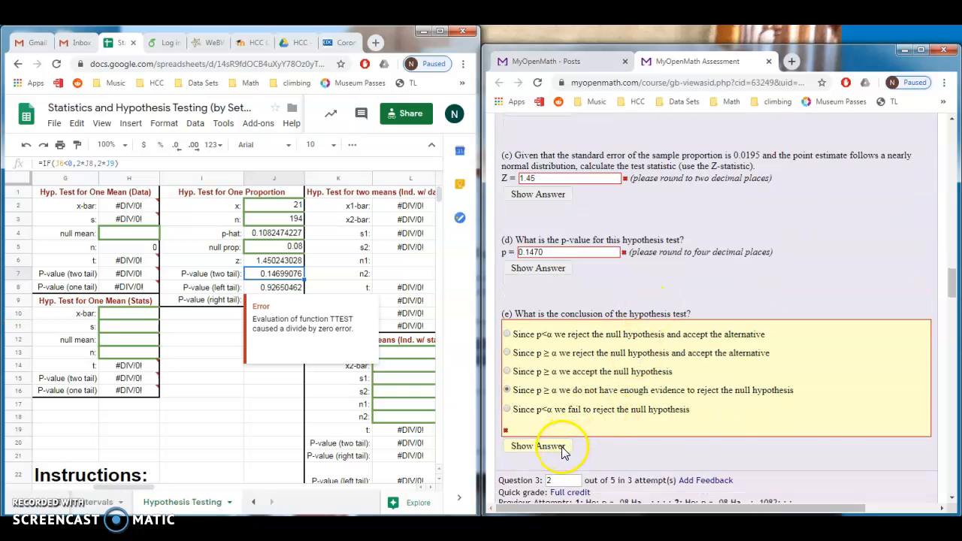
left_click(564, 448)
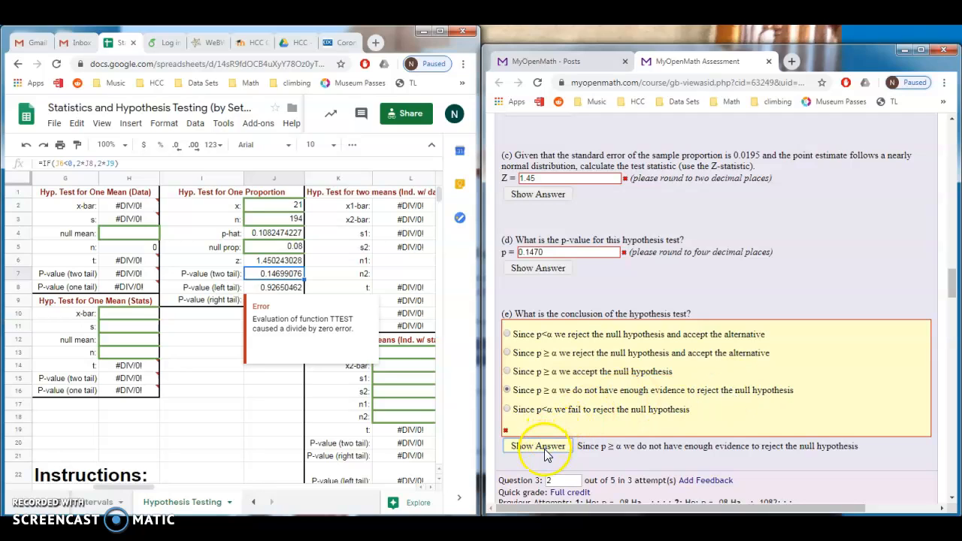
Show the expected p-value for part (d) again and look back over the question's other parts
left_click(544, 268)
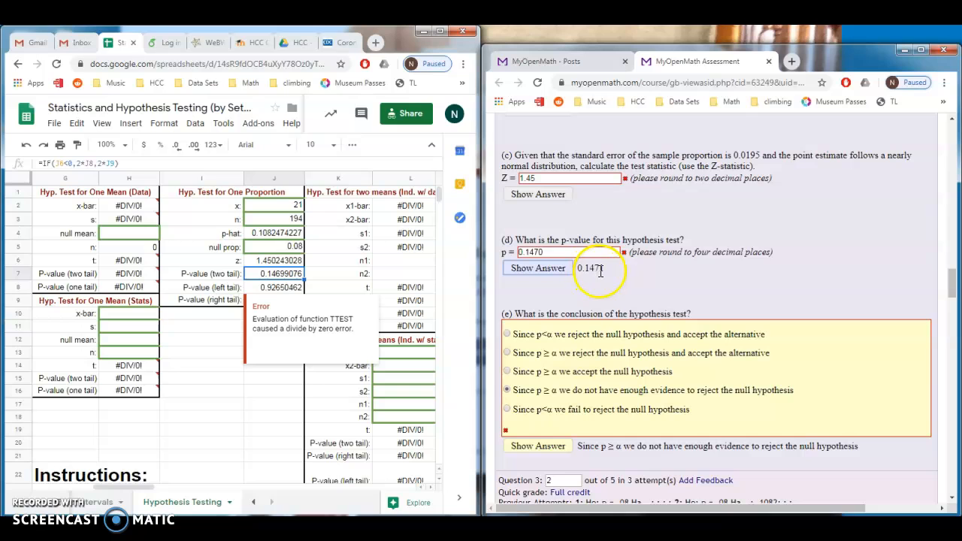
scroll(605, 280, "down", 1)
scroll(605, 279, "down", 1)
scroll(602, 280, "up", 3)
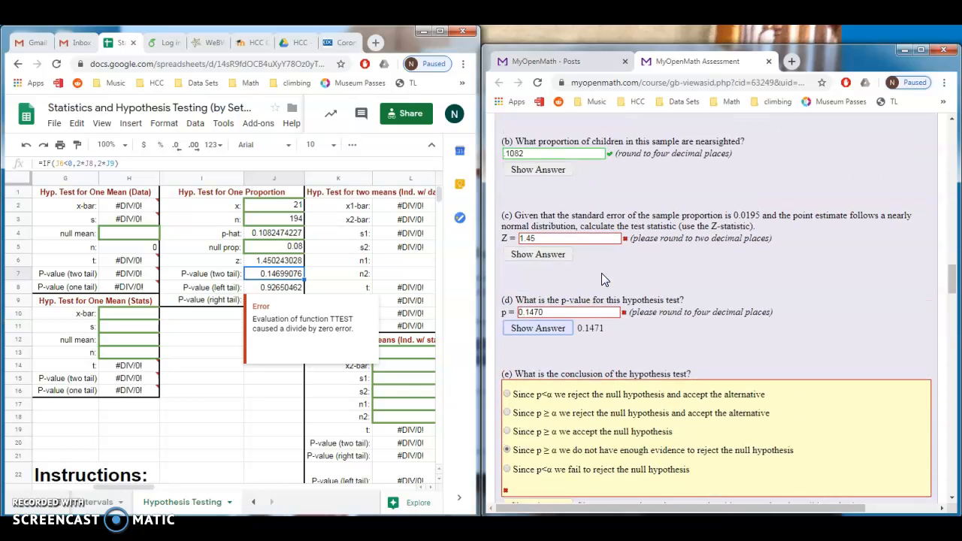
scroll(601, 274, "up", 2)
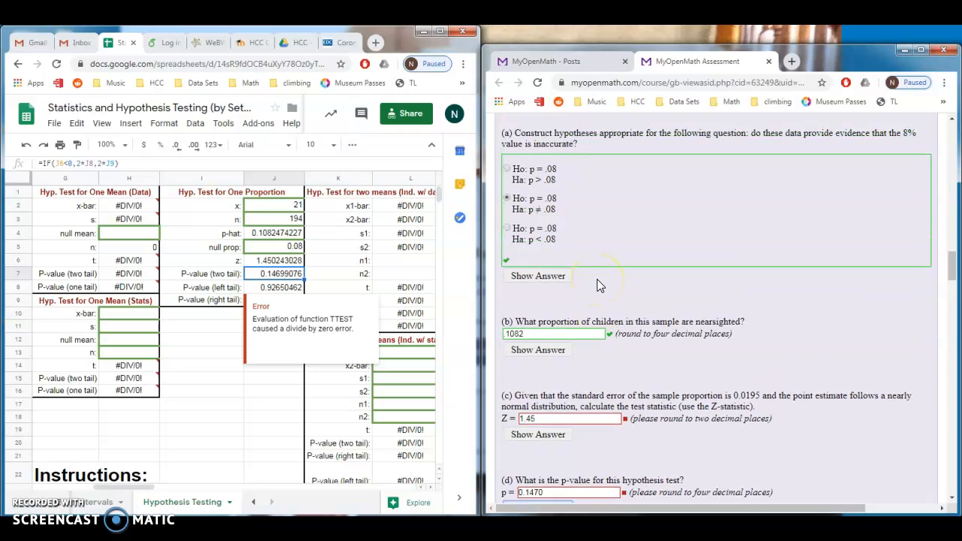